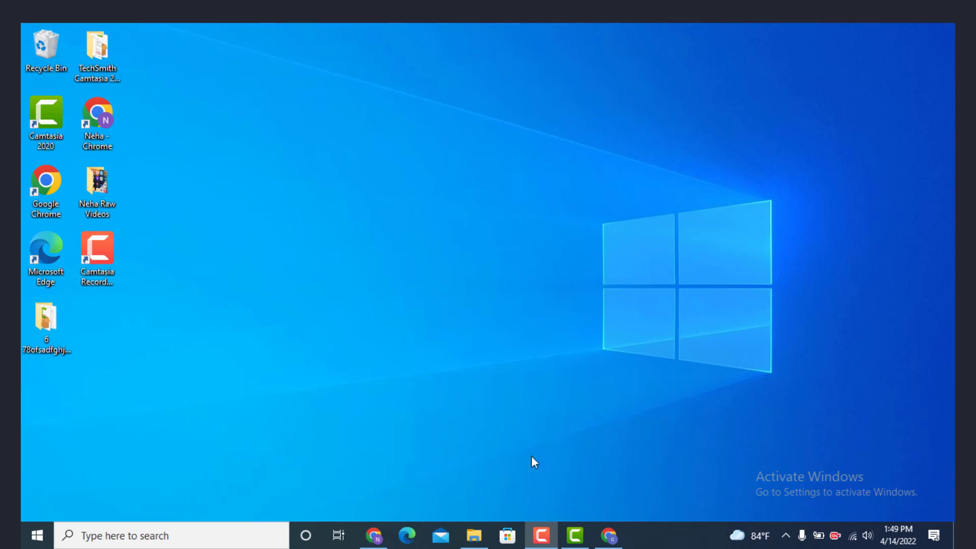
# - Bring the Chrome window with the signed-in Yahoo homepage to the front
pyautogui.click(623, 526)
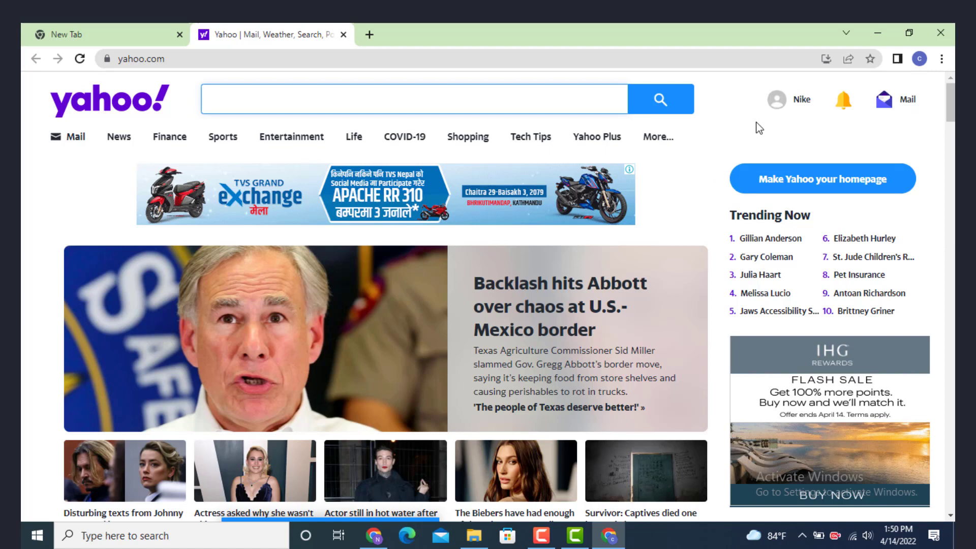
# - Open the profile name dropdown at the top right of the Yahoo homepage
pyautogui.click(793, 111)
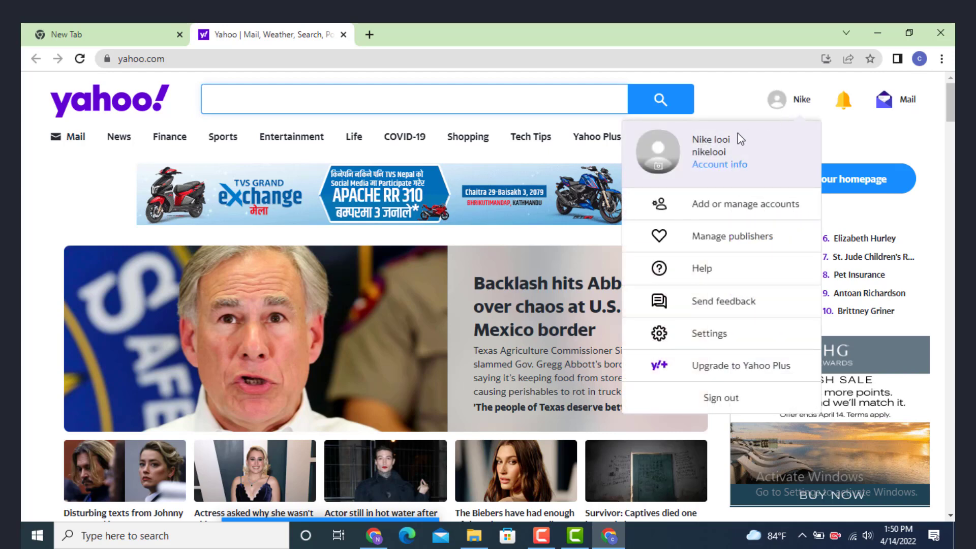
# - Open Account info to reach the Account Security page's sign-in options
pyautogui.click(705, 170)
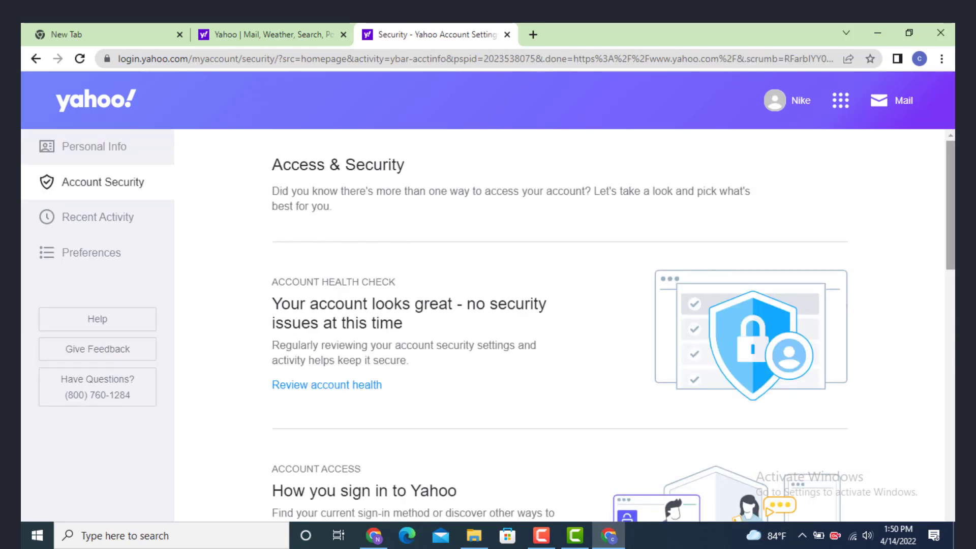
pyautogui.scroll(-3, 561, 324)
pyautogui.scroll(-4, 561, 324)
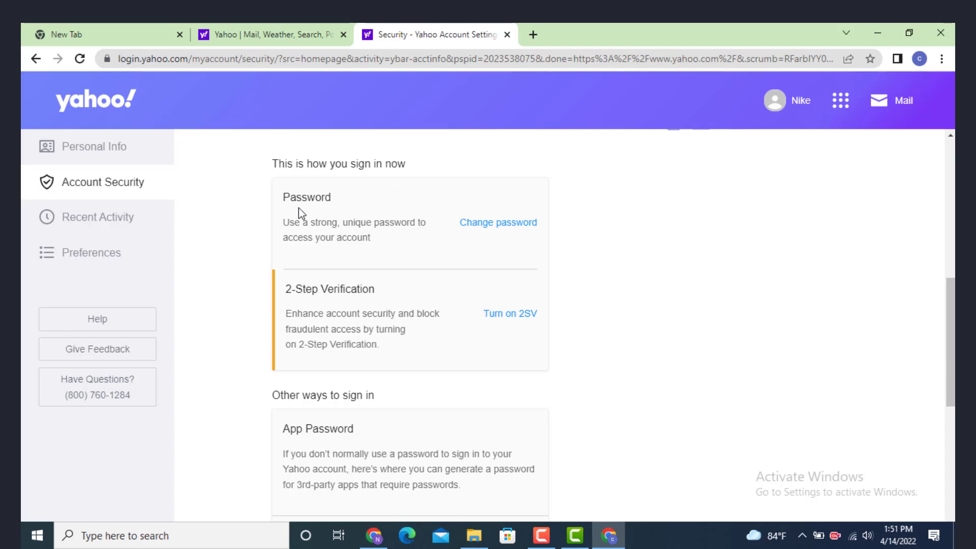
# - Change the password by pasting a new strong password and submitting it
pyautogui.click(530, 224)
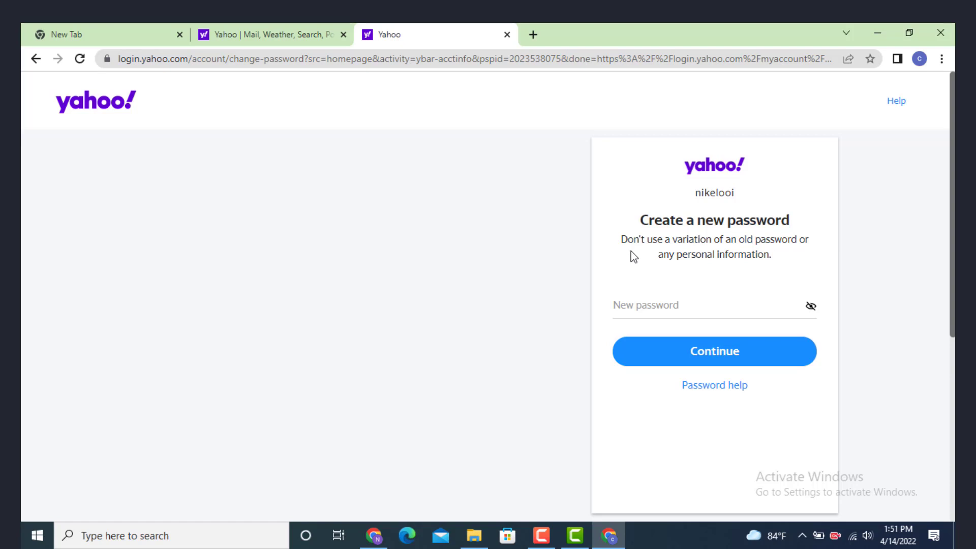
pyautogui.click(638, 301)
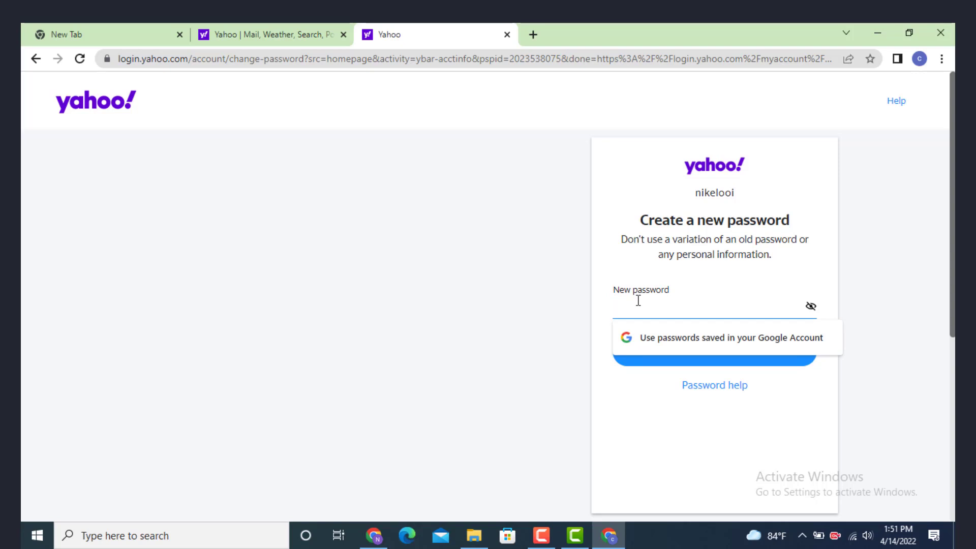
pyautogui.hotkey('ctrl', 'v')
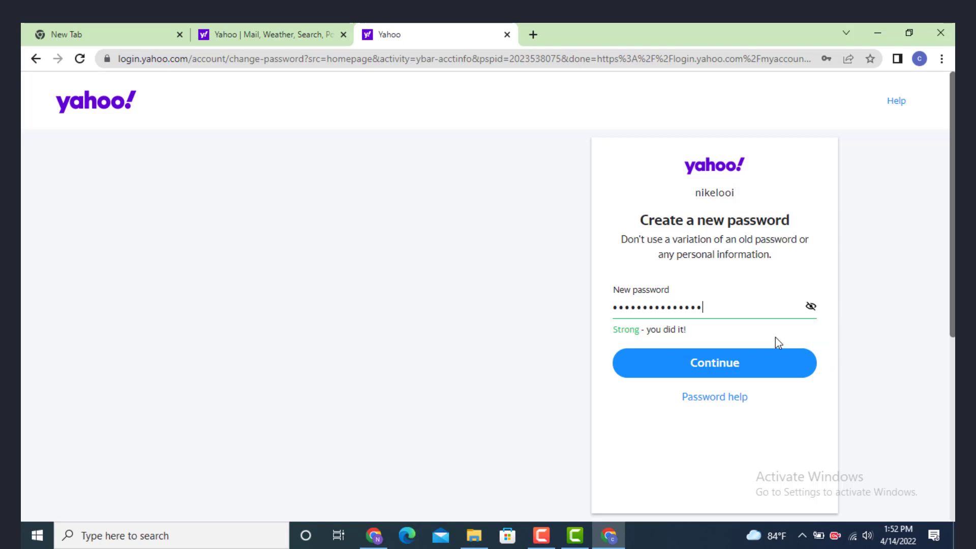
pyautogui.click(713, 365)
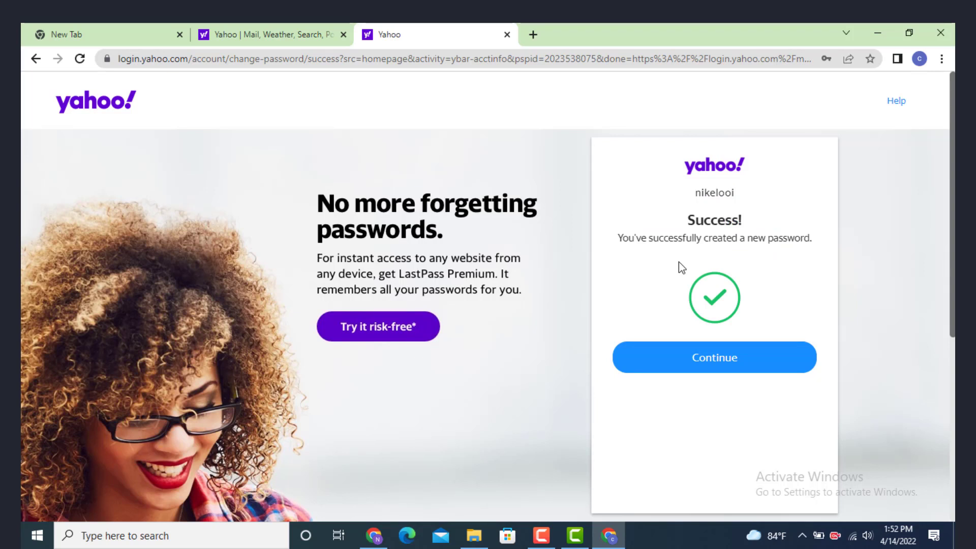
# - Acknowledge the password Success page to head back to Account Security
pyautogui.click(741, 371)
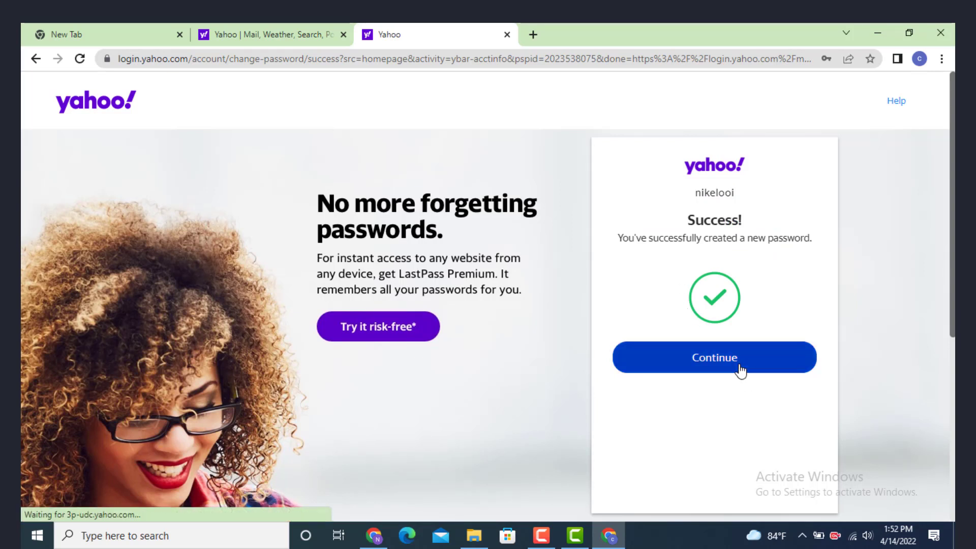